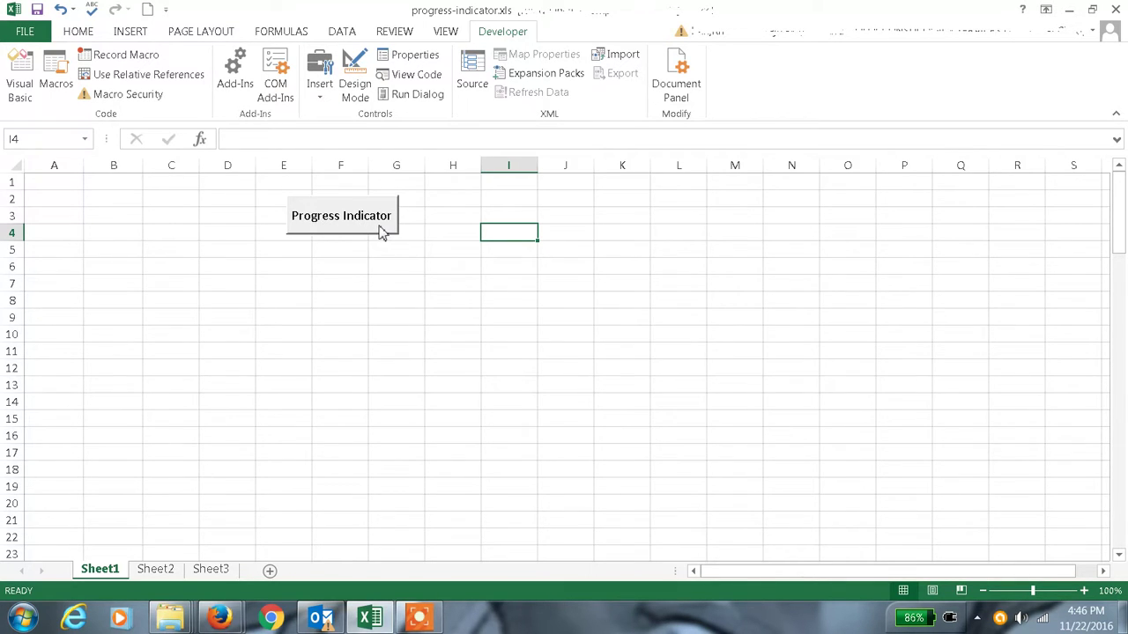
# Open the macro editor and select UserForm1 to show its properties.
pyautogui.click(21, 79)
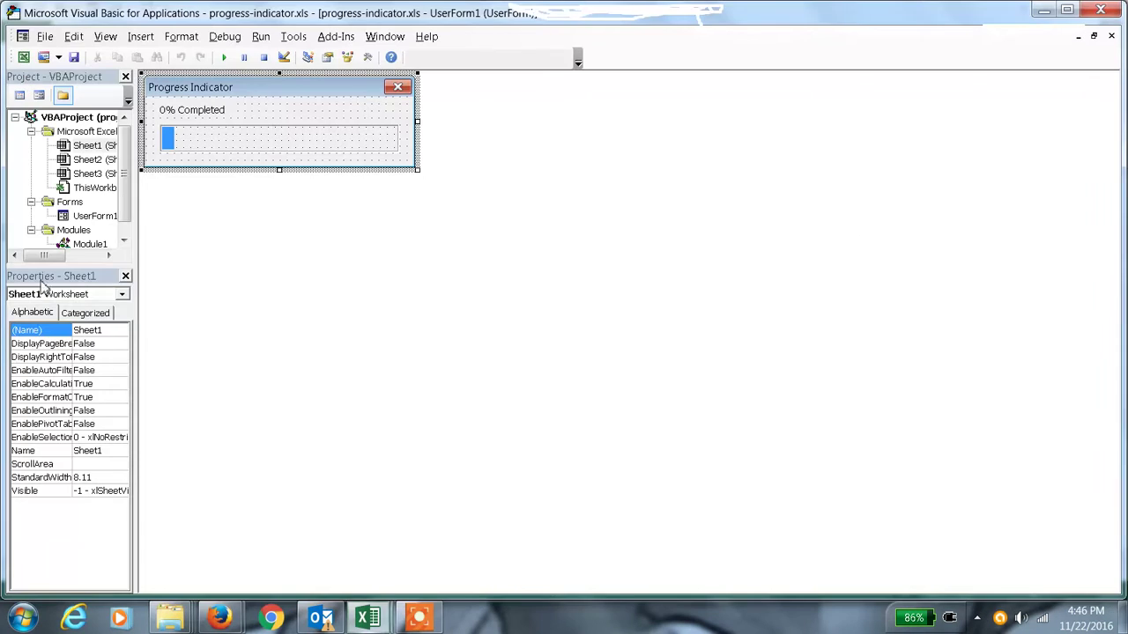
pyautogui.scroll(-1, 113, 210)
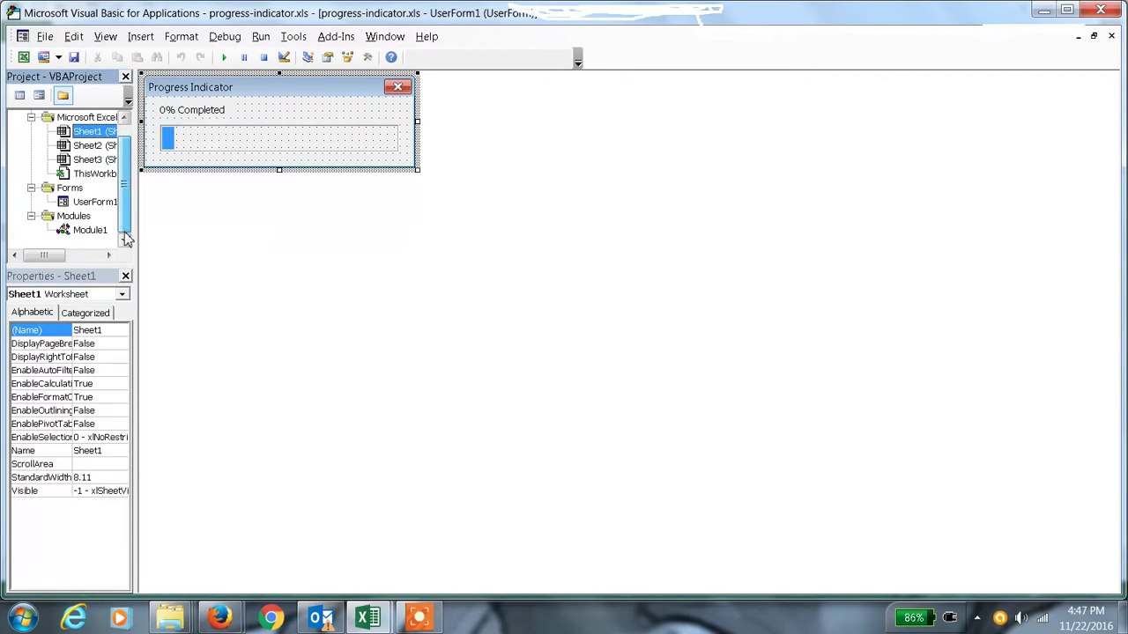
pyautogui.click(105, 203)
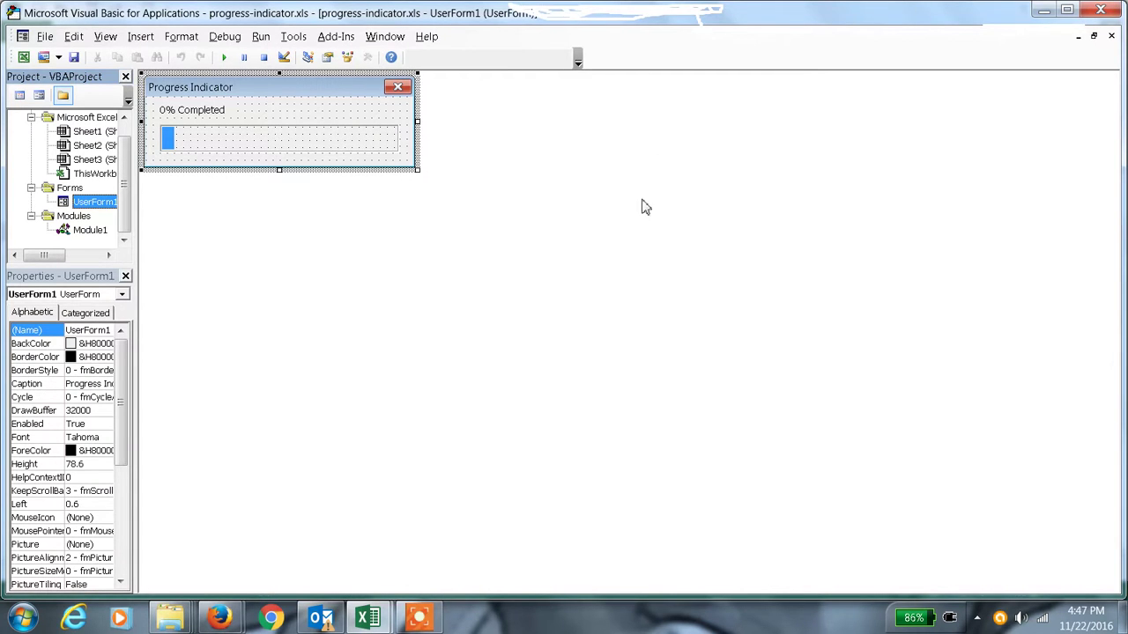
# Drag the Progress Indicator form's corner to make it about 256.8 points tall and wider.
pyautogui.moveTo(123, 435); pyautogui.dragTo(46, 564)
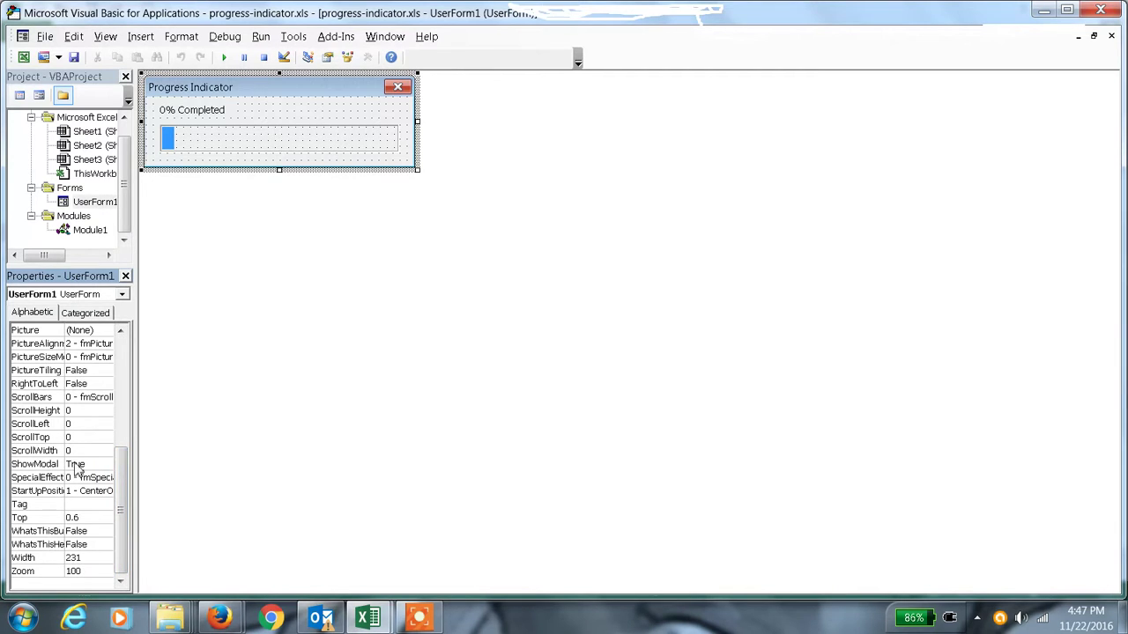
pyautogui.moveTo(118, 504); pyautogui.dragTo(118, 419)
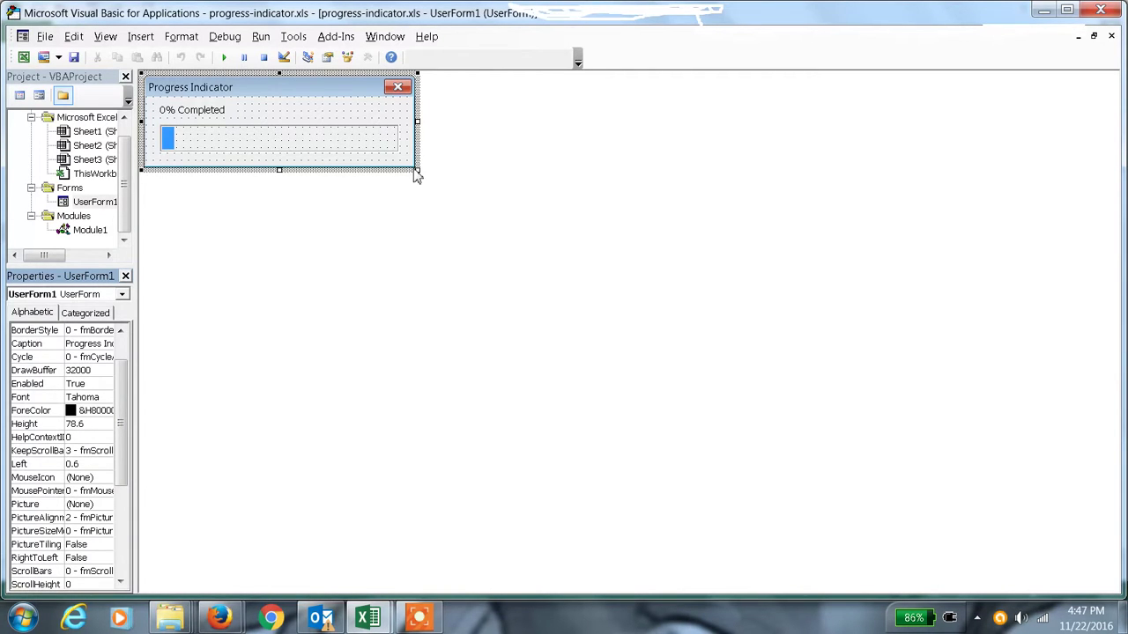
pyautogui.moveTo(417, 169); pyautogui.dragTo(614, 381)
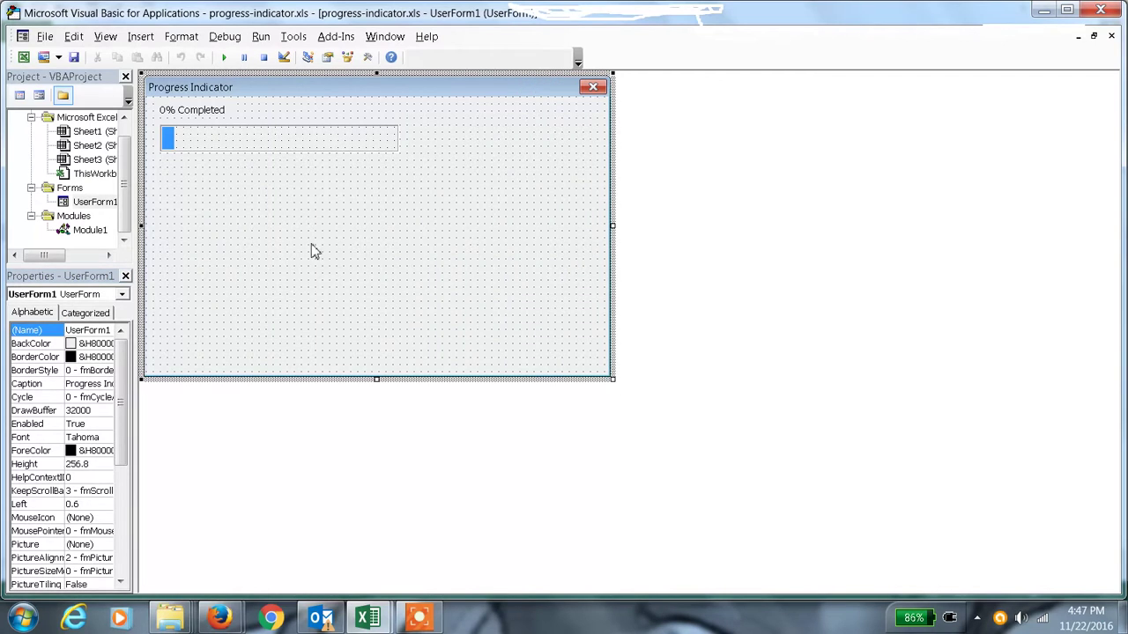
# View UserForm1's code and point out the code call in its Activate routine.
pyautogui.rightClick(100, 204)
pyautogui.click(155, 217)
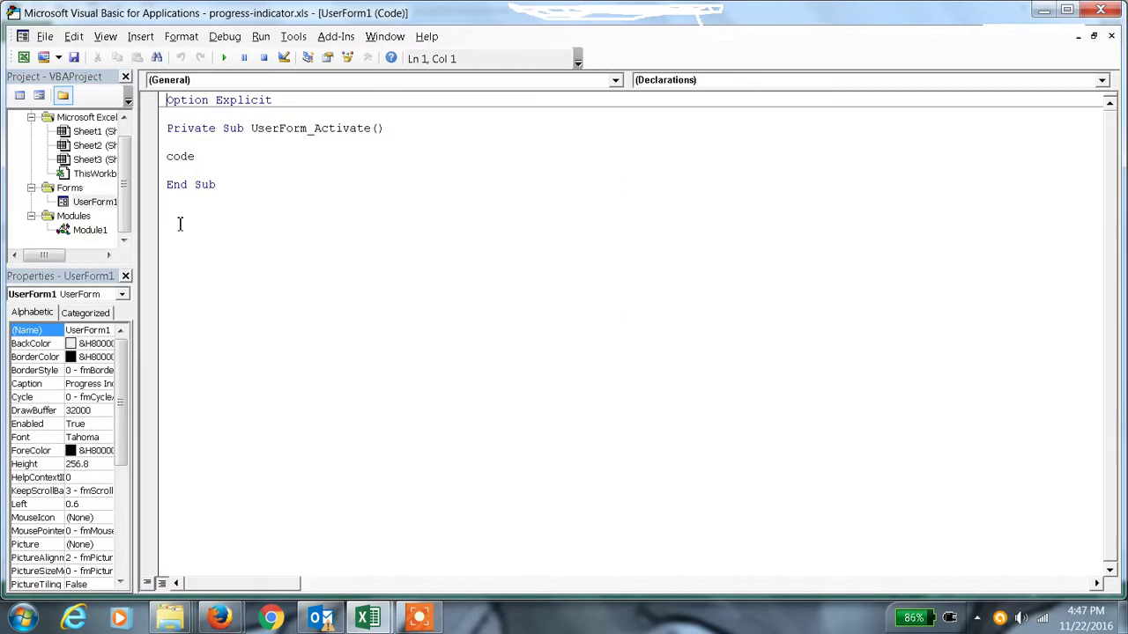
pyautogui.doubleClick(185, 156)
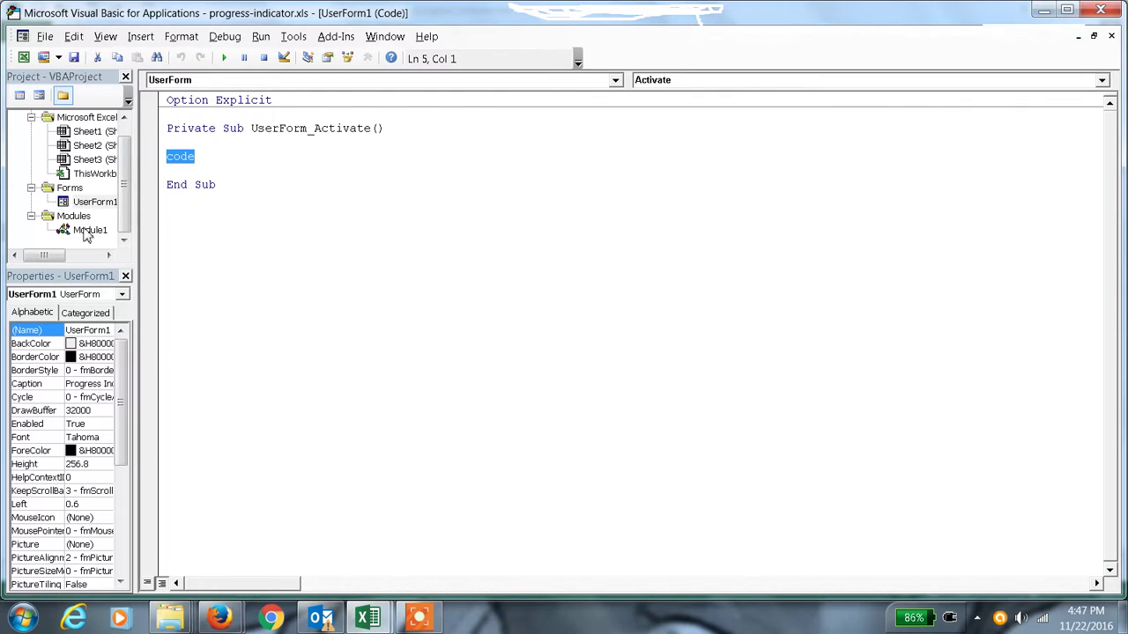
# Display Module1's code with the loop and progress-update procedures.
pyautogui.rightClick(85, 123)
pyautogui.moveTo(123, 186)
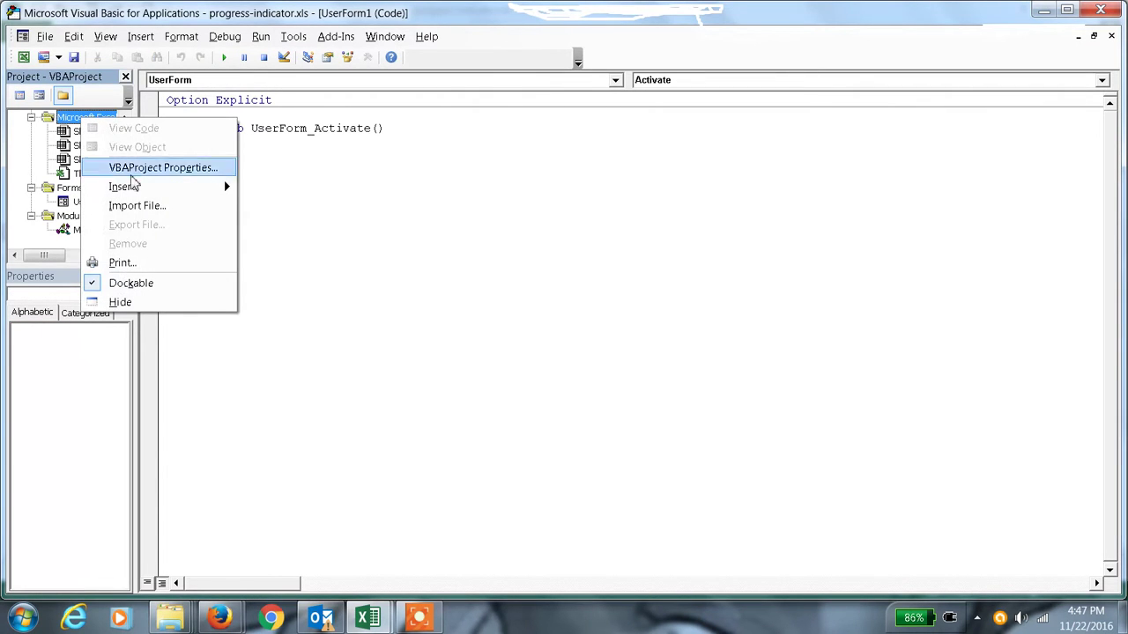
pyautogui.click(412, 391)
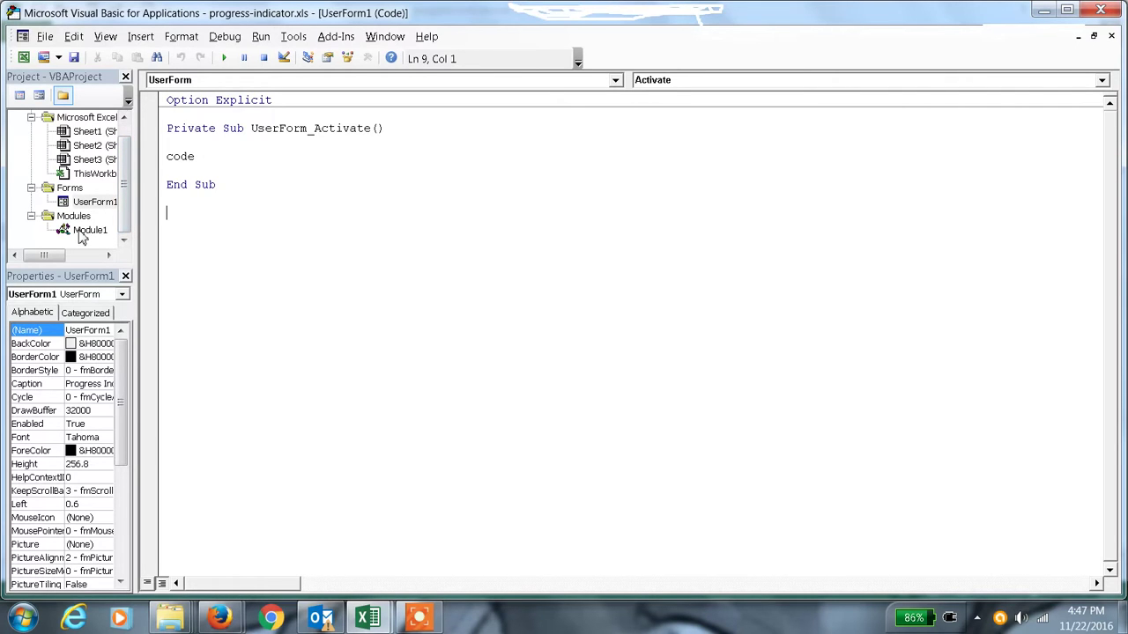
pyautogui.rightClick(81, 231)
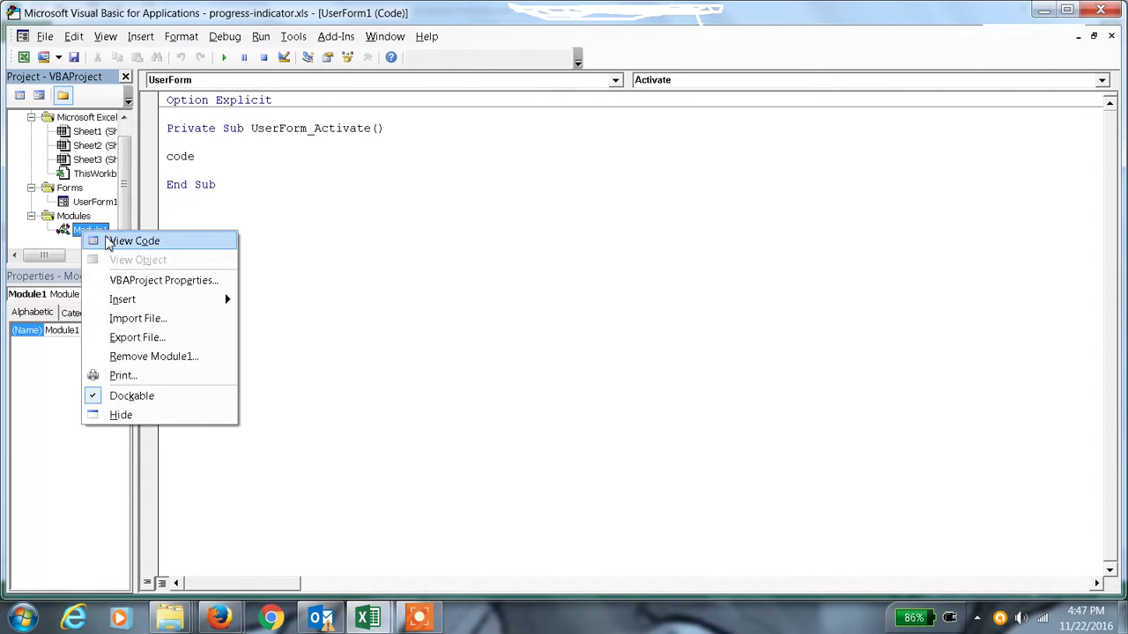
pyautogui.click(107, 243)
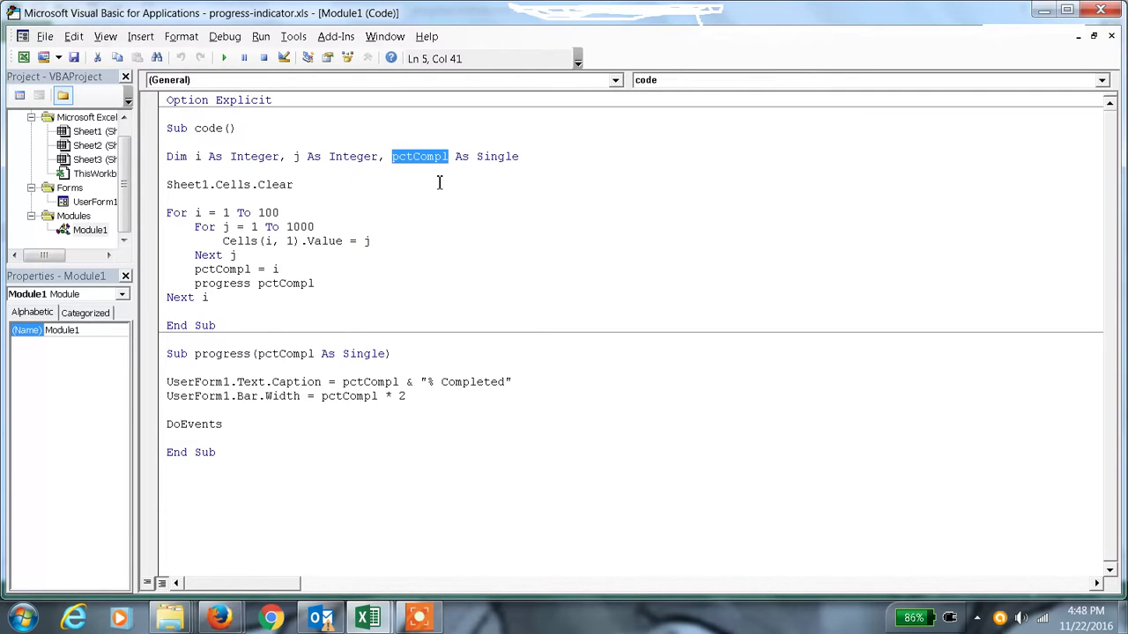
pyautogui.click(391, 173)
pyautogui.moveTo(393, 161); pyautogui.dragTo(449, 162)
pyautogui.moveTo(167, 213); pyautogui.dragTo(321, 228)
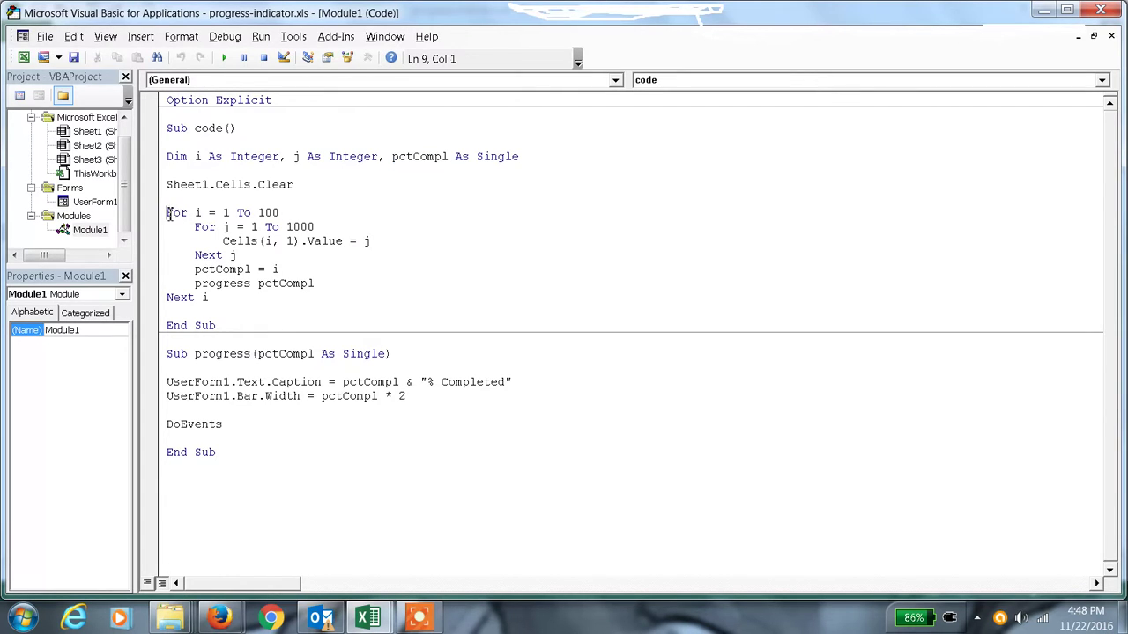
pyautogui.click(362, 289)
pyautogui.moveTo(195, 283); pyautogui.dragTo(305, 283)
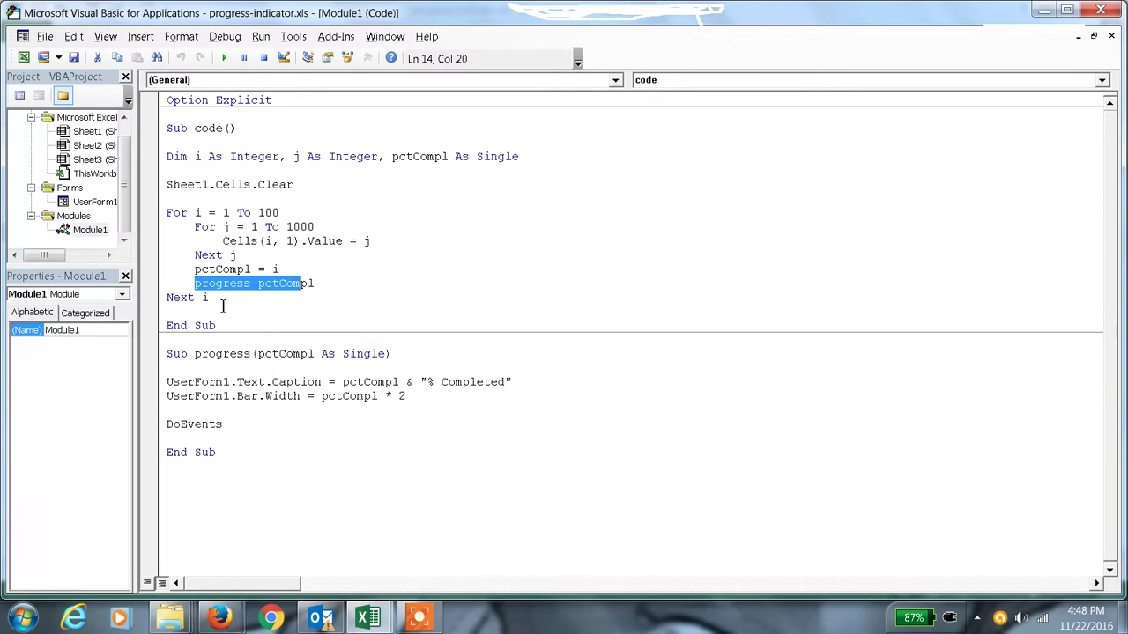
pyautogui.moveTo(223, 305); pyautogui.dragTo(161, 306)
pyautogui.click(280, 324)
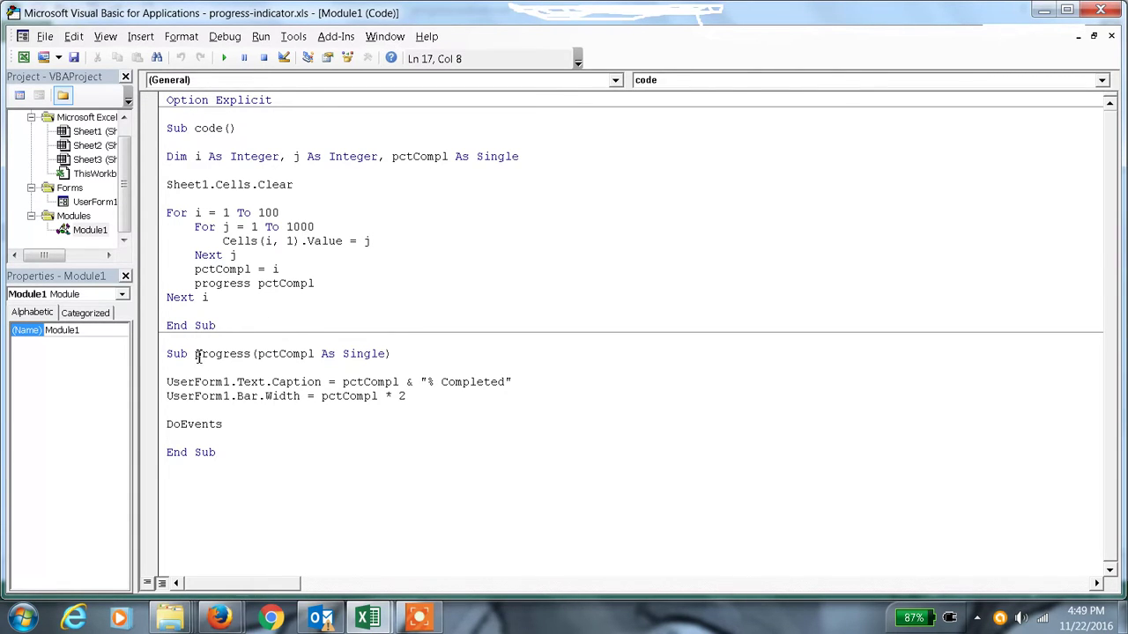
# Highlight the progress sub's name, its call, the caption update and the bar width assignment.
pyautogui.moveTo(194, 354); pyautogui.dragTo(251, 354)
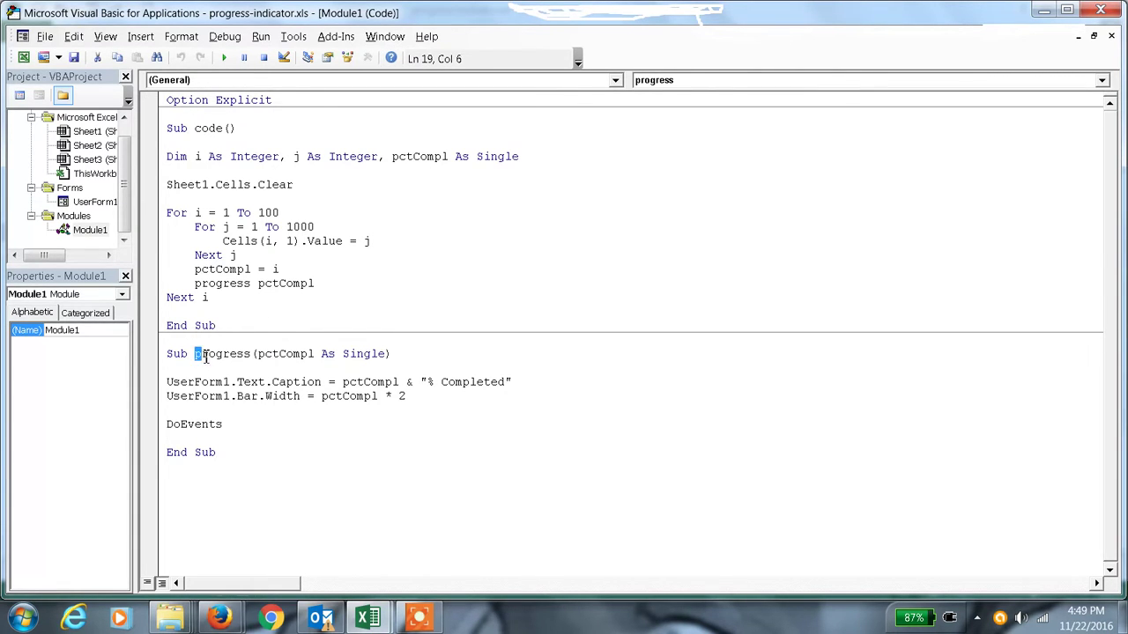
pyautogui.click(269, 383)
pyautogui.moveTo(195, 286); pyautogui.dragTo(251, 286)
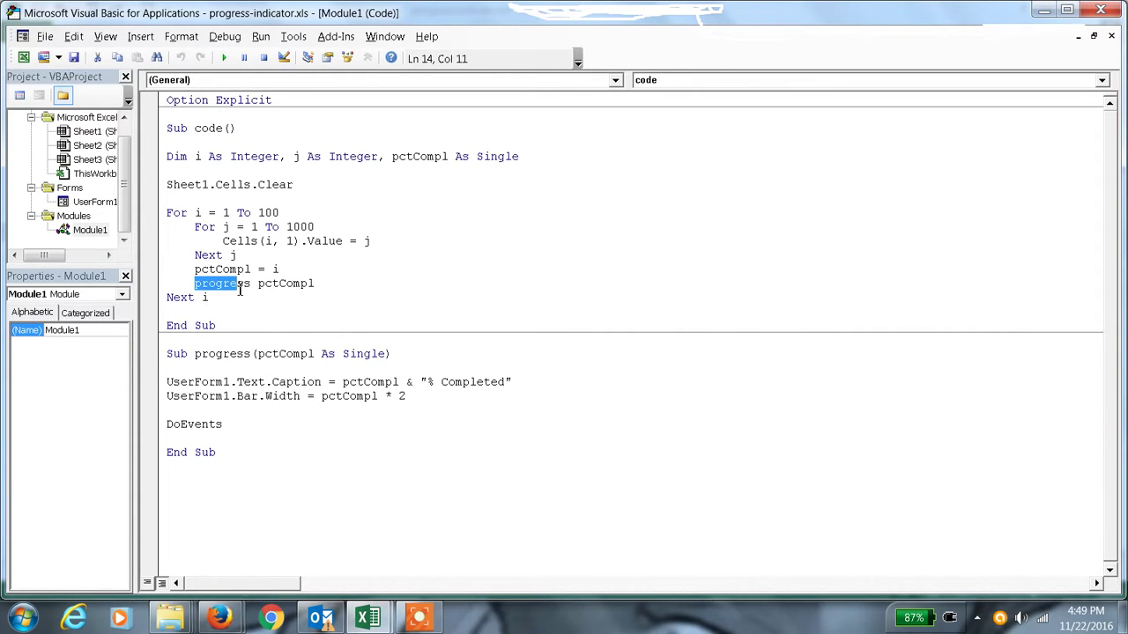
pyautogui.click(226, 406)
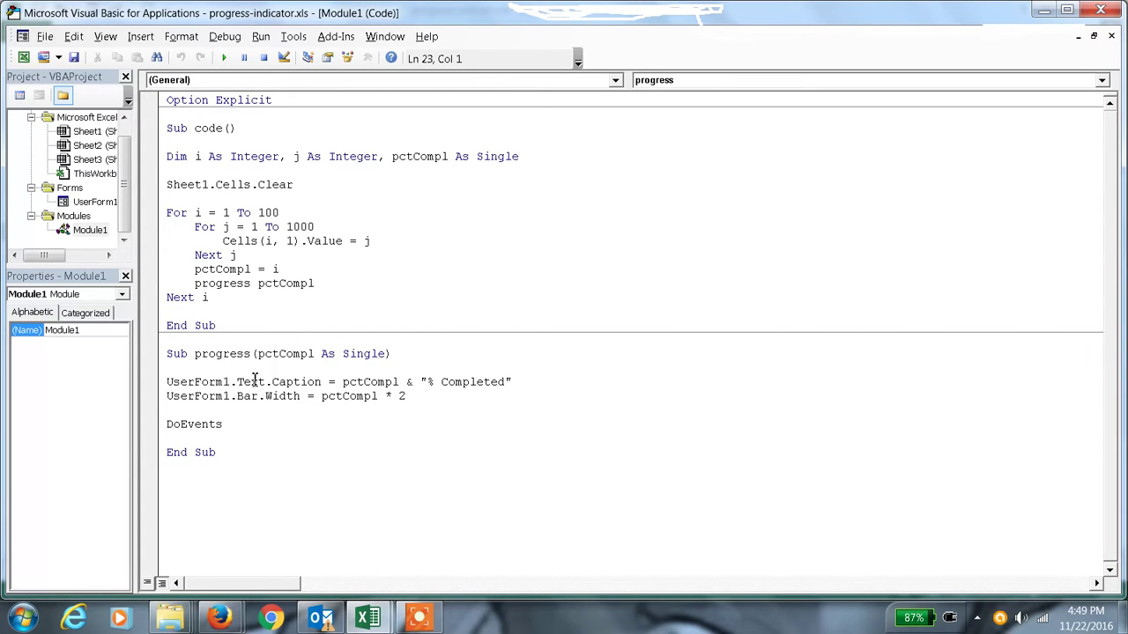
pyautogui.moveTo(258, 382); pyautogui.dragTo(508, 382)
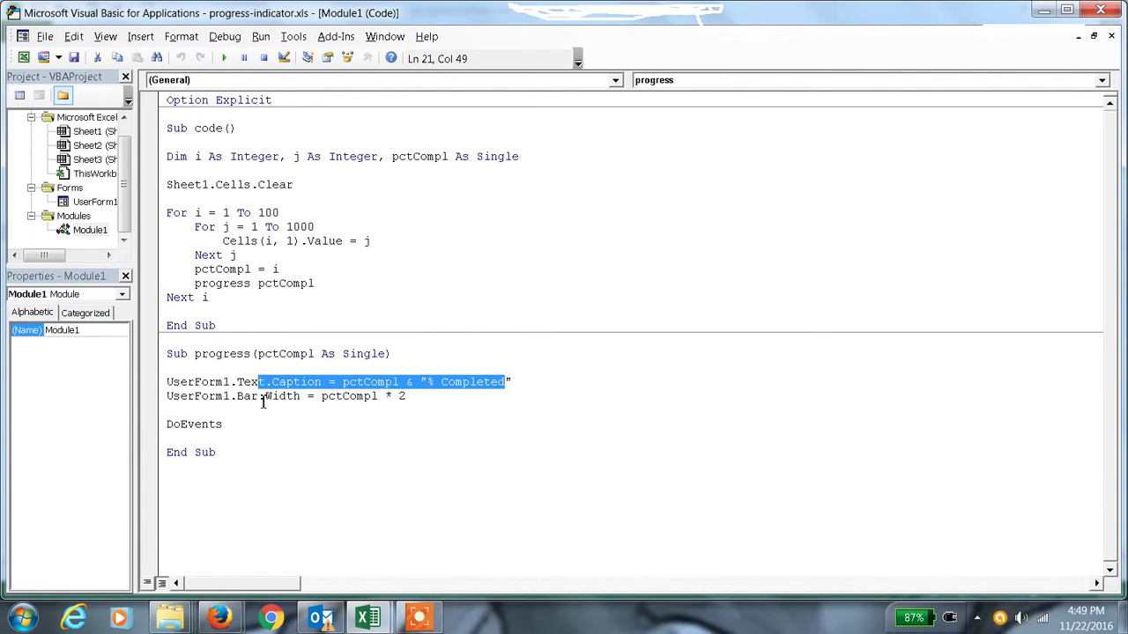
pyautogui.moveTo(263, 397); pyautogui.dragTo(365, 397)
# Compare the UserForm1 bar with Module1's bar width statement and its pctCompl * 2 expression.
pyautogui.doubleClick(98, 202)
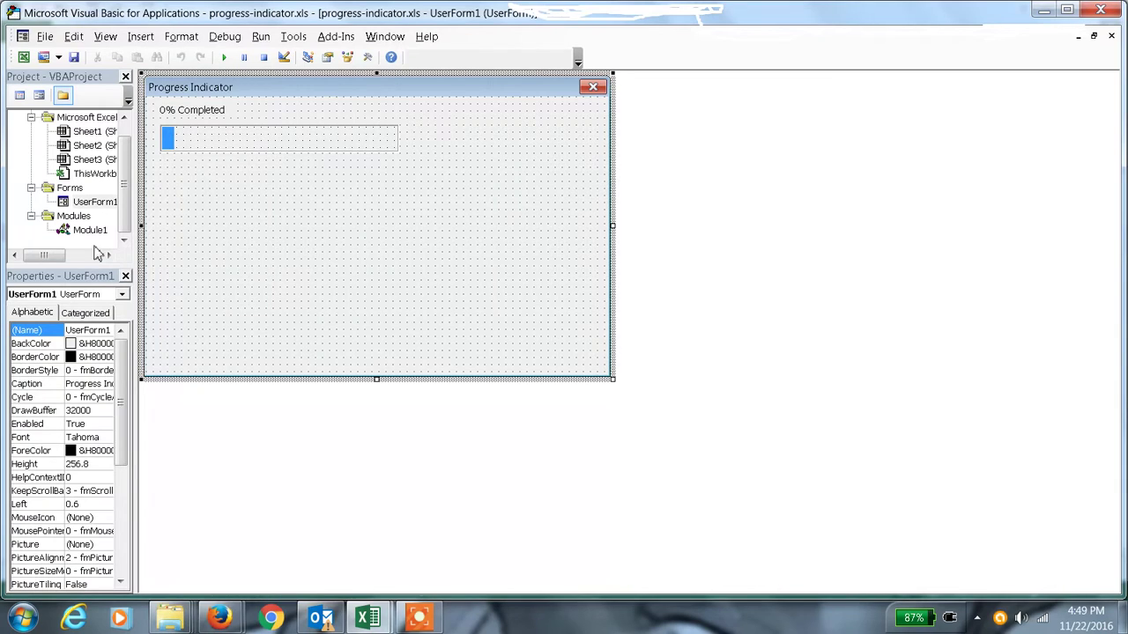
pyautogui.doubleClick(88, 230)
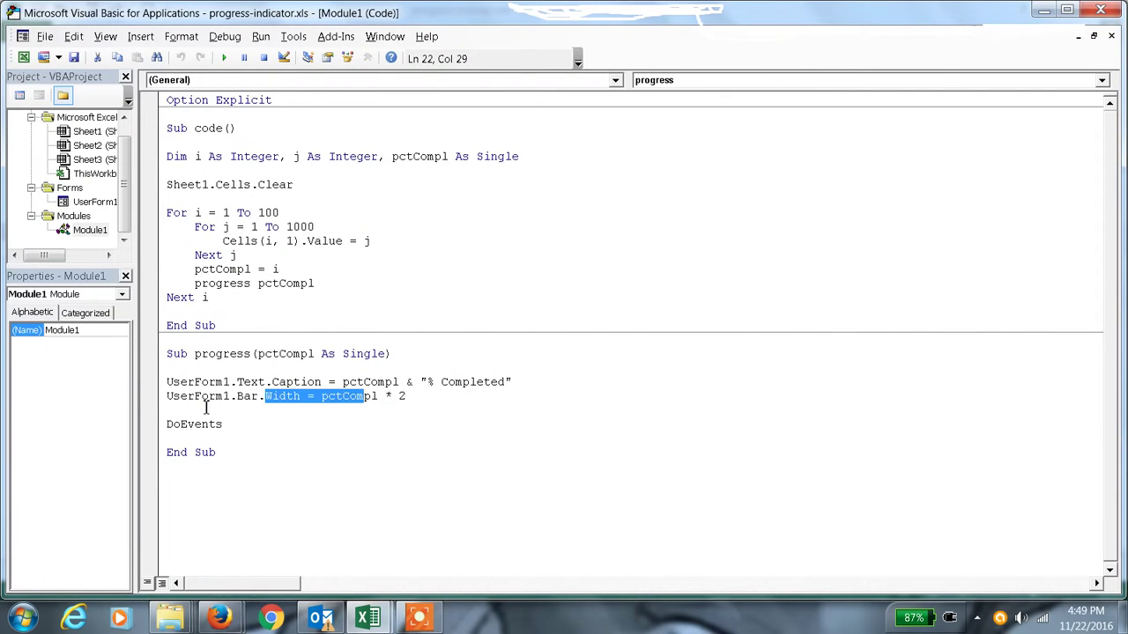
pyautogui.click(206, 407)
pyautogui.moveTo(196, 397); pyautogui.dragTo(421, 396)
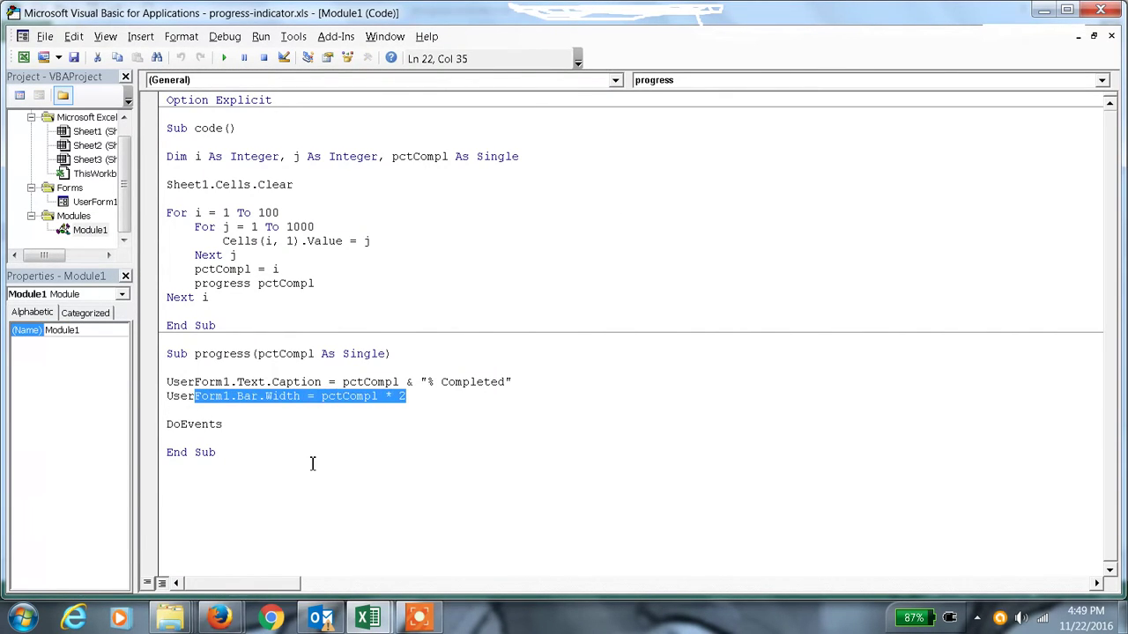
pyautogui.click(322, 398)
pyautogui.moveTo(323, 397); pyautogui.dragTo(411, 407)
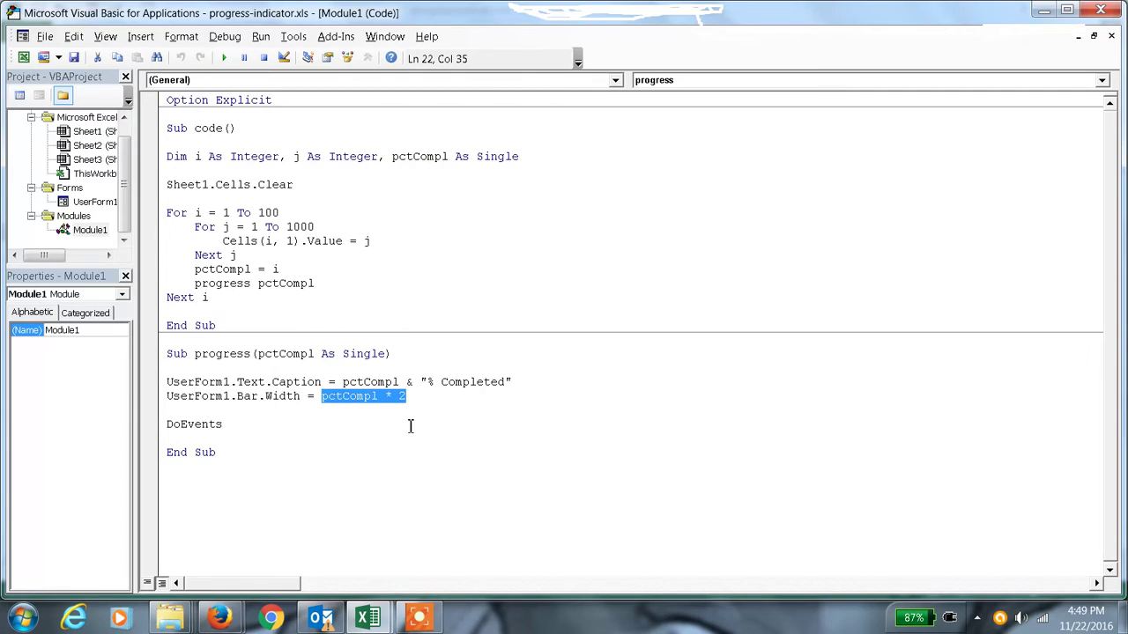
# Revisit the form design, then highlight the caption update and the pctCompl = i assignment.
pyautogui.doubleClick(95, 202)
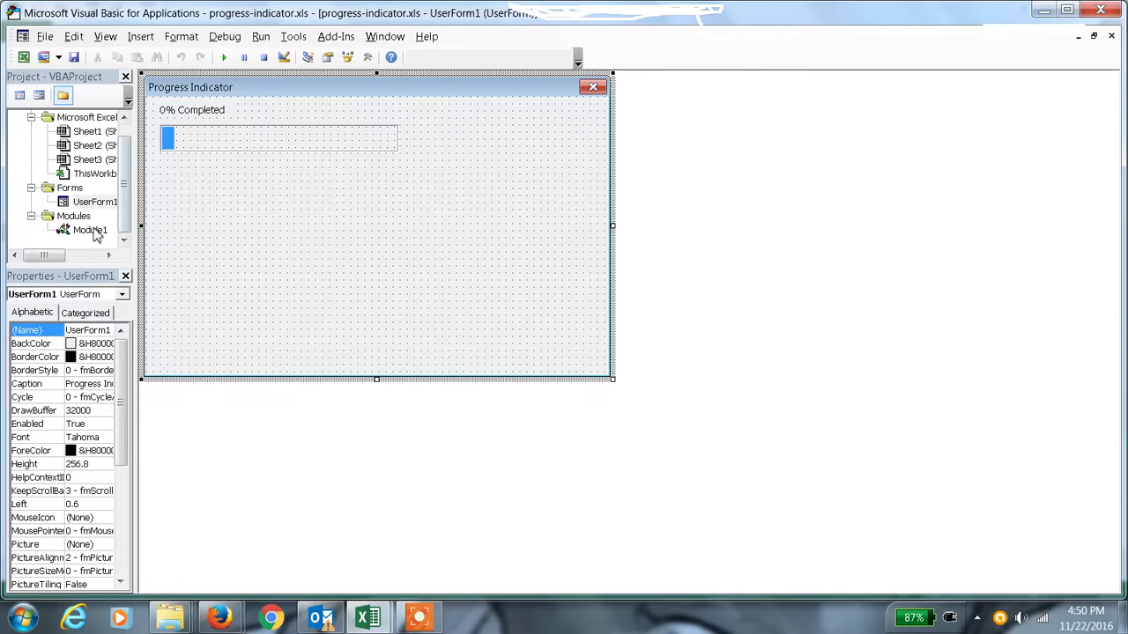
pyautogui.doubleClick(90, 230)
pyautogui.moveTo(237, 381); pyautogui.dragTo(469, 385)
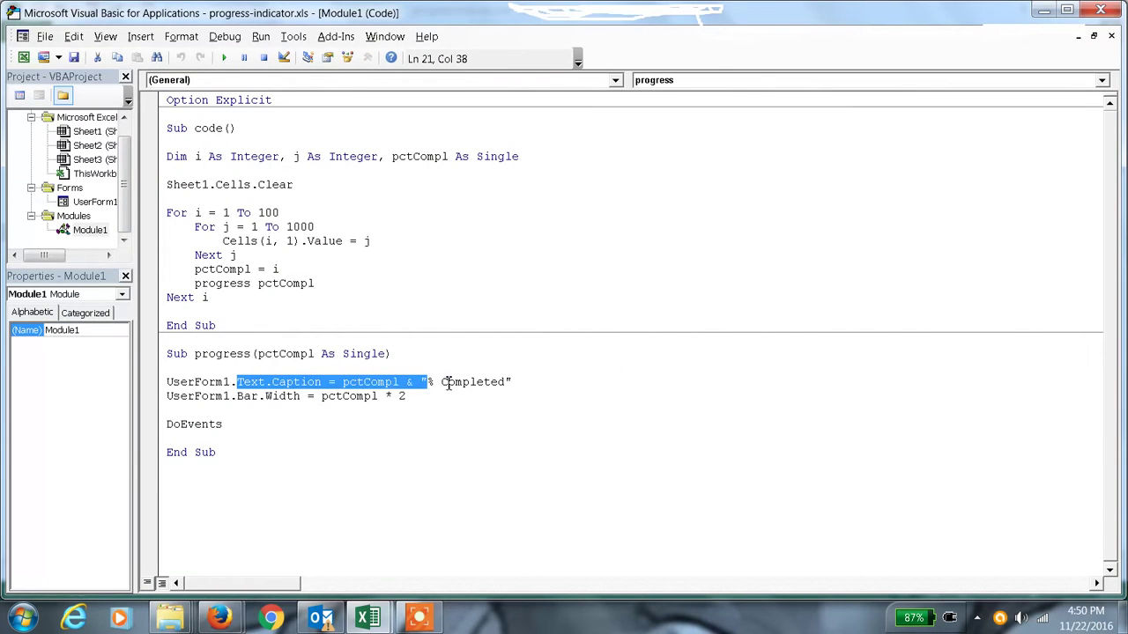
pyautogui.click(297, 407)
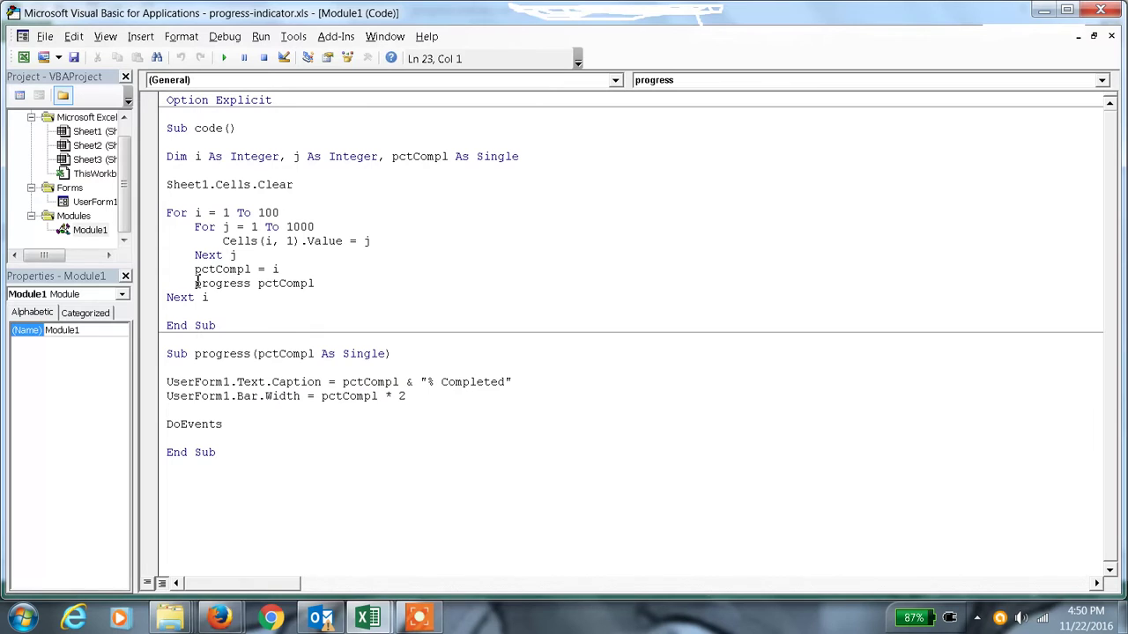
pyautogui.moveTo(195, 269); pyautogui.dragTo(279, 269)
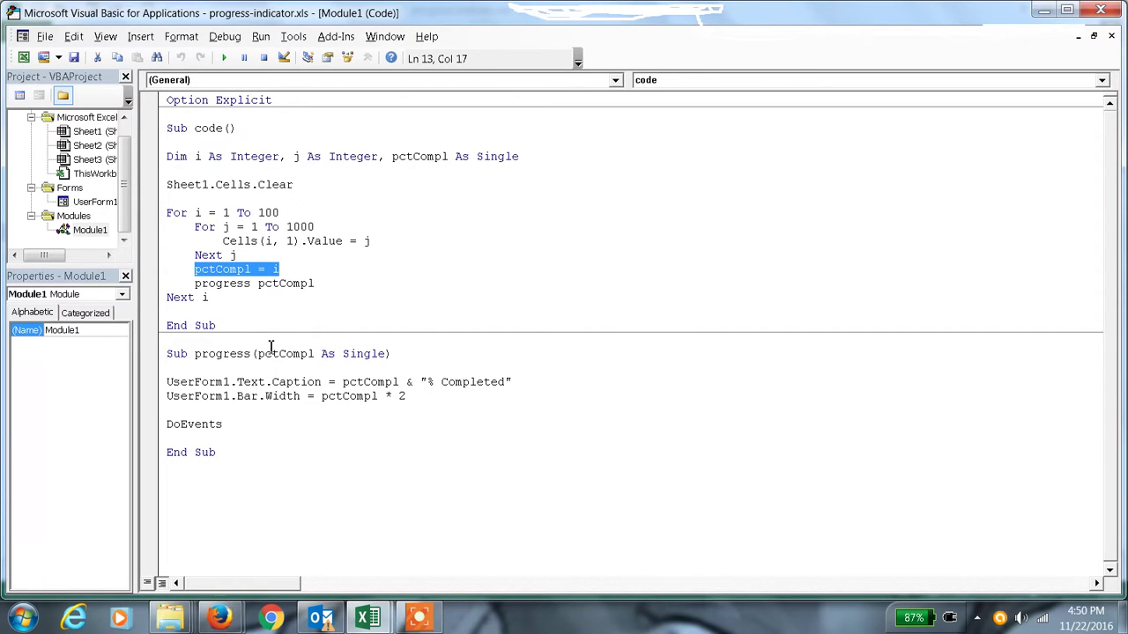
pyautogui.click(242, 414)
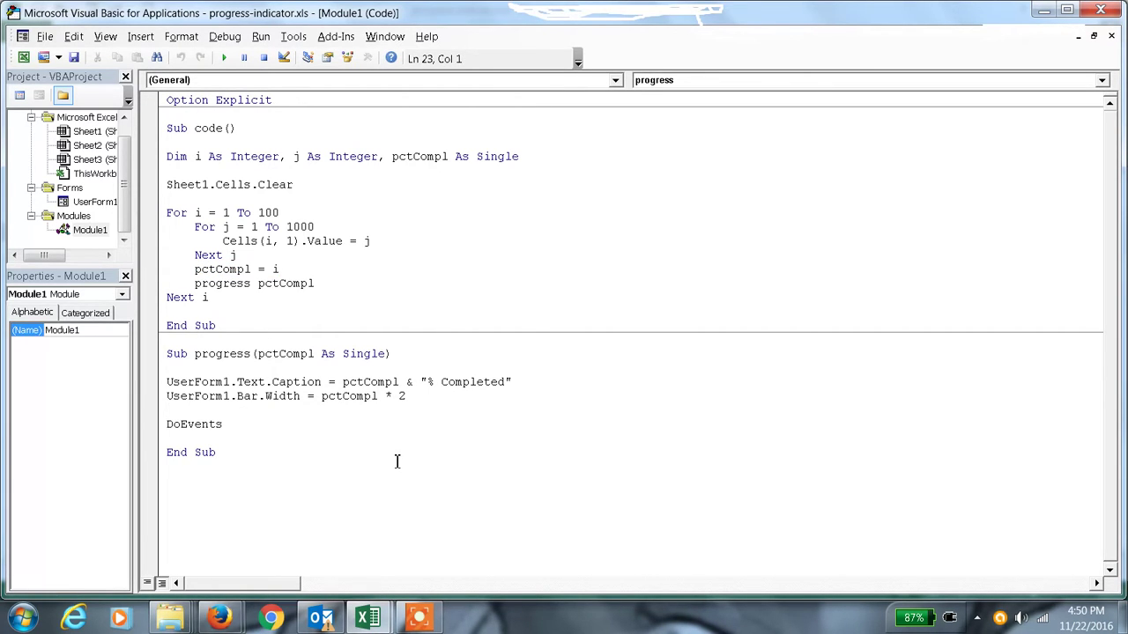
# Select UserForm1 and use File > Close and Return to Microsoft Excel.
pyautogui.click(106, 205)
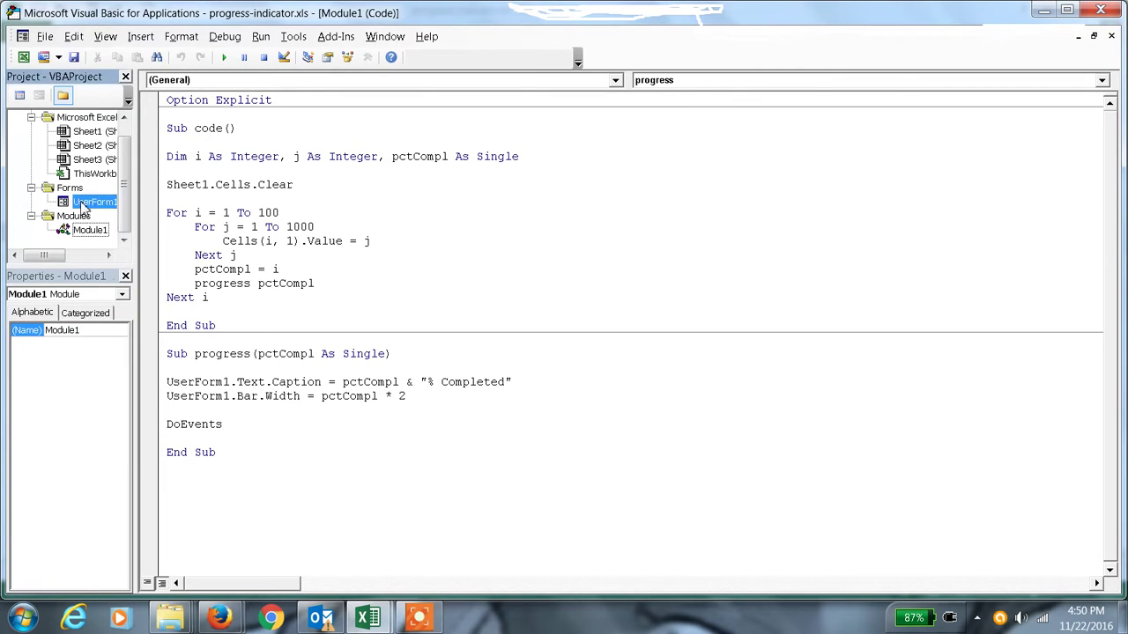
pyautogui.click(46, 37)
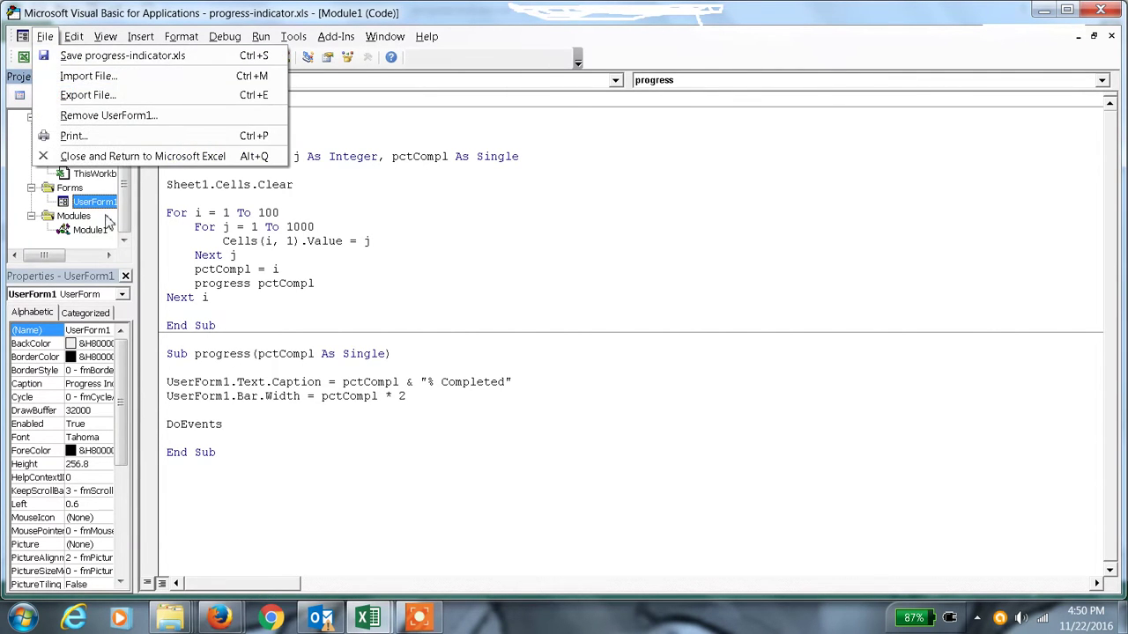
pyautogui.click(113, 158)
# Run the Progress Indicator macro to 100% Completed and close its window.
pyautogui.click(194, 250)
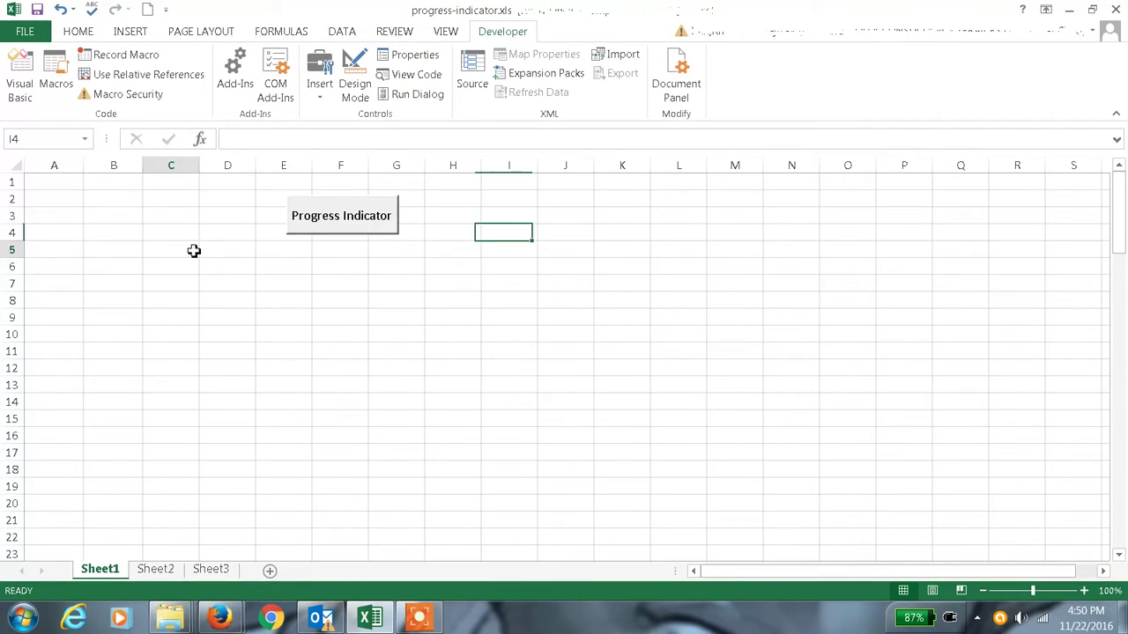
pyautogui.click(344, 228)
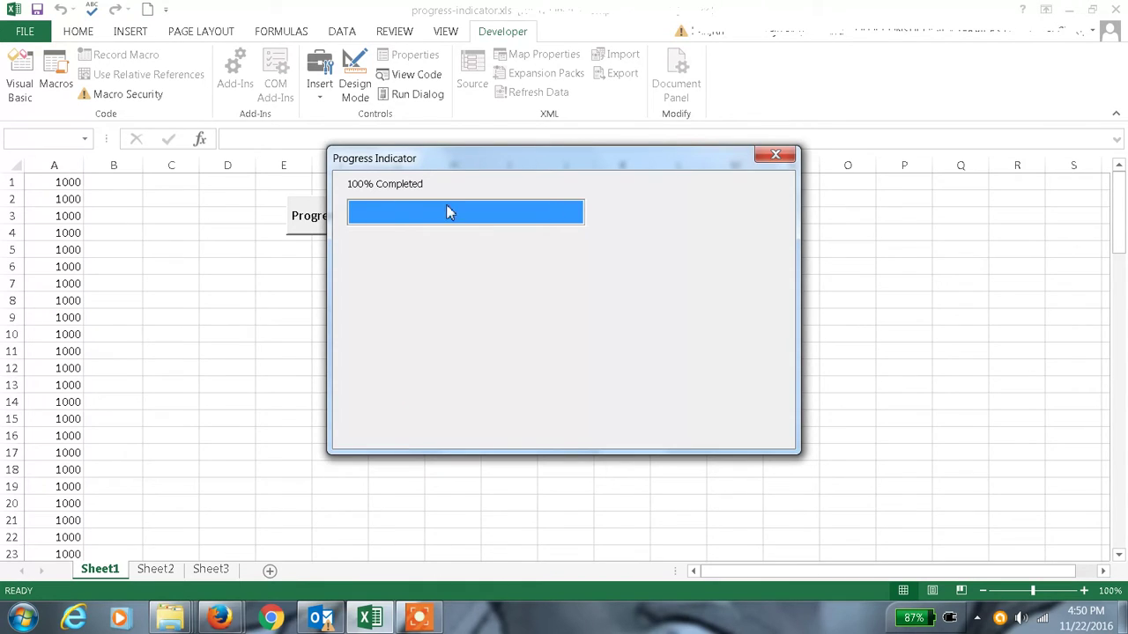
pyautogui.click(774, 155)
# Check that A1:A100 is filled by jumping from A1 to A100 and selecting the range.
pyautogui.click(67, 182)
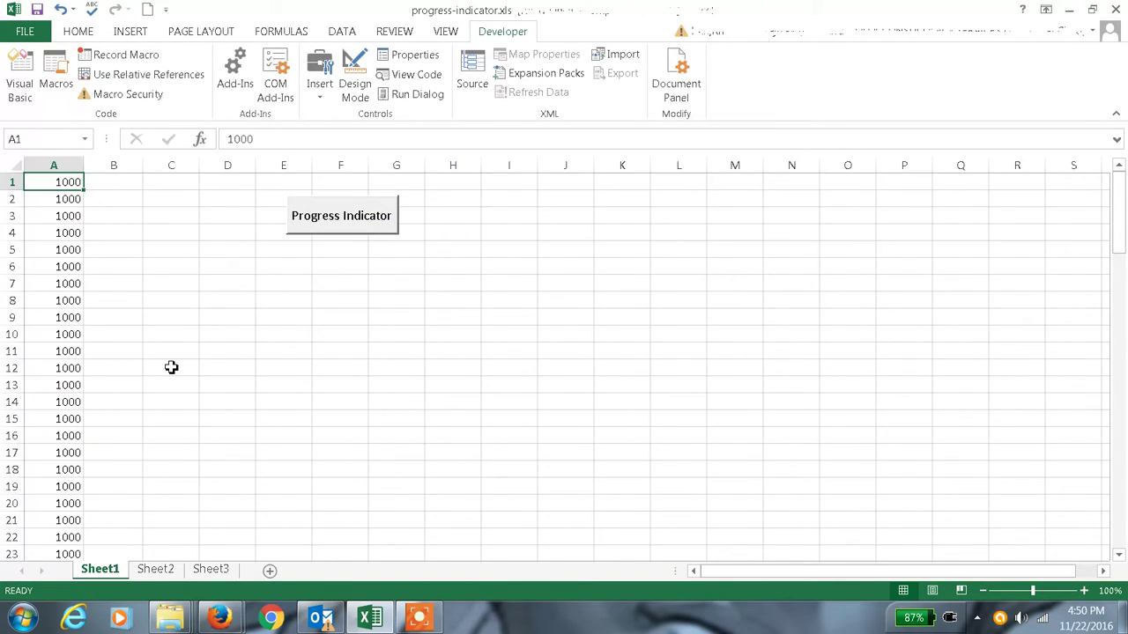
pyautogui.hotkey('ctrl', 'Down')
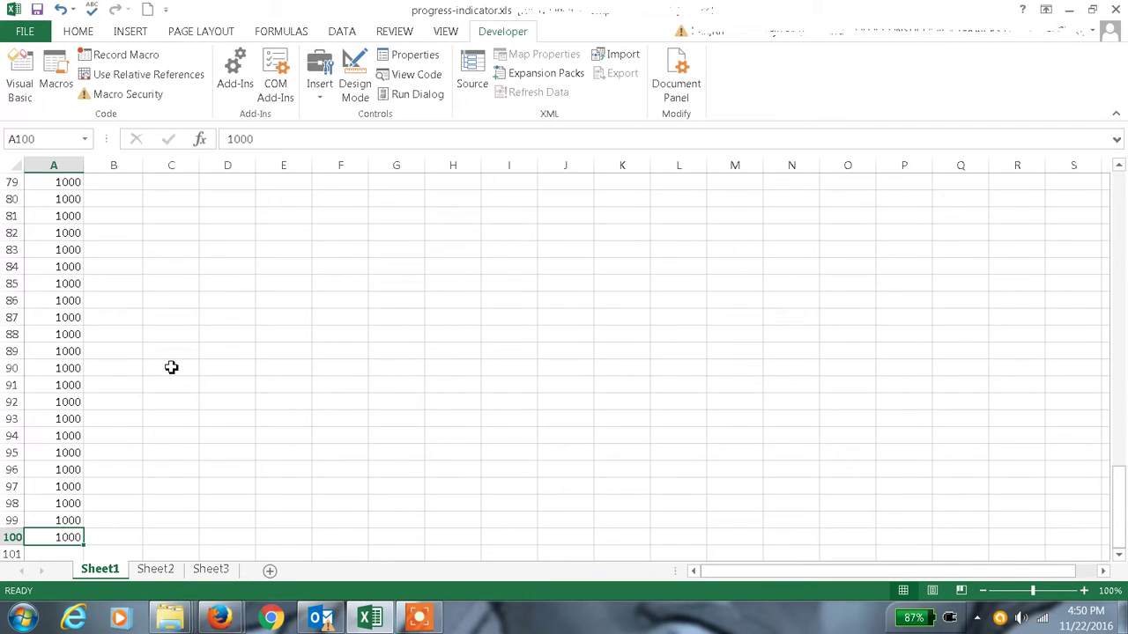
pyautogui.hotkey('ctrl', 'shift', 'Up')
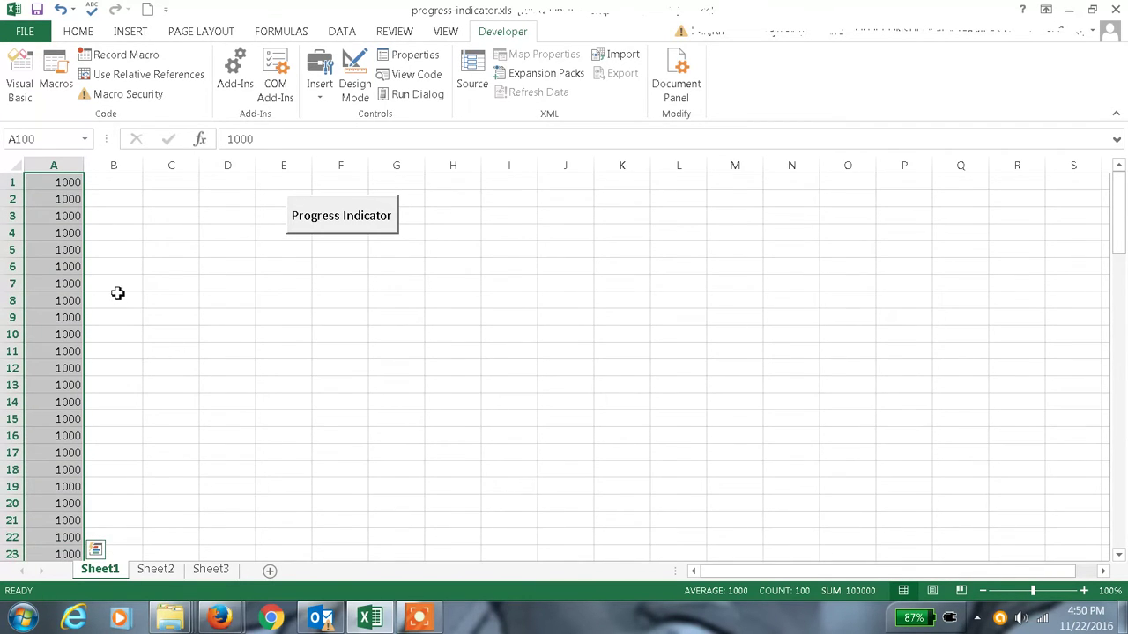
pyautogui.click(92, 236)
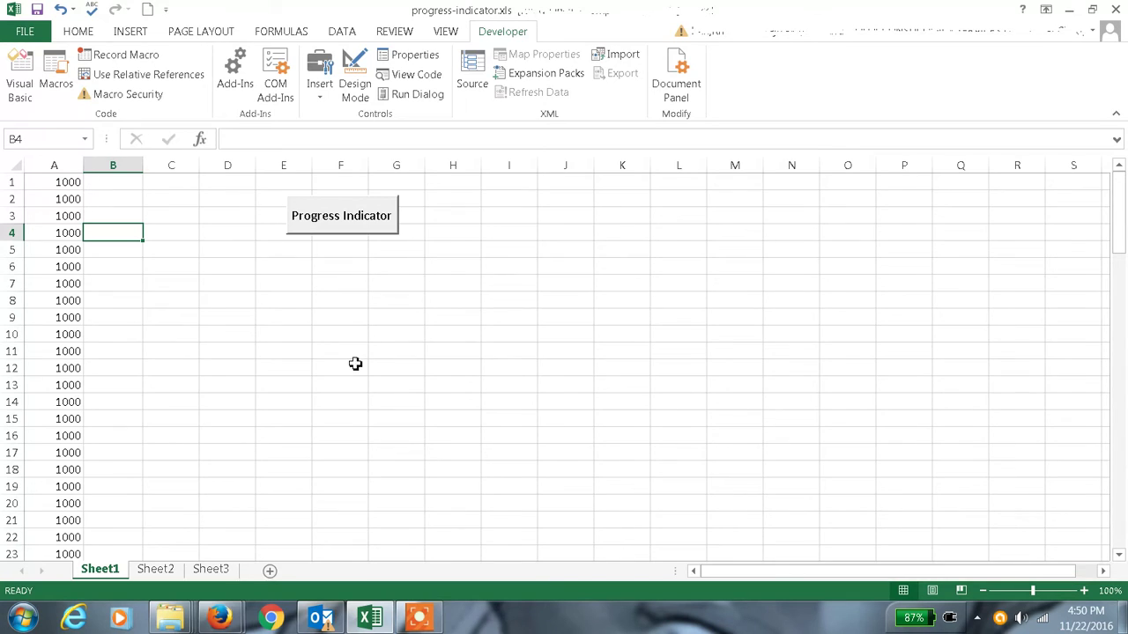